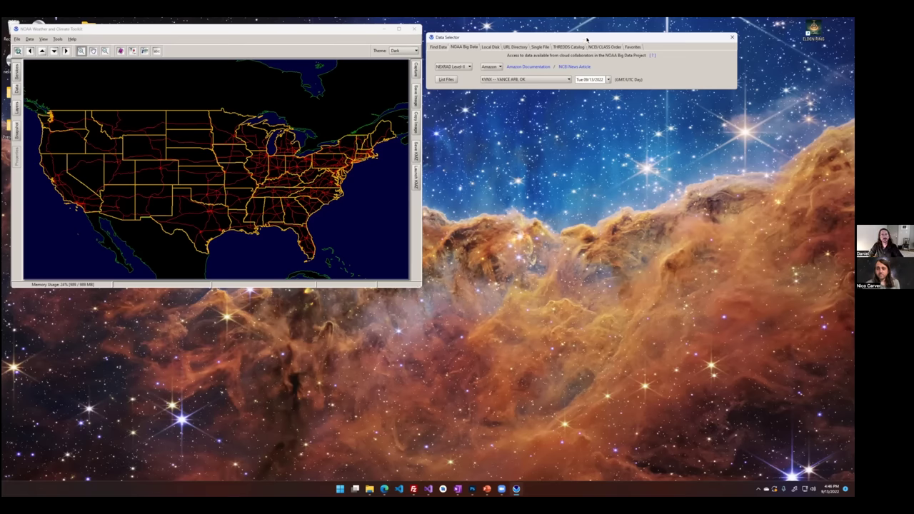
Move the Data Selector aside, enlarge the toolkit map window, then bring the Data Selector back forward.
drag(586, 39, 597, 35)
click(340, 34)
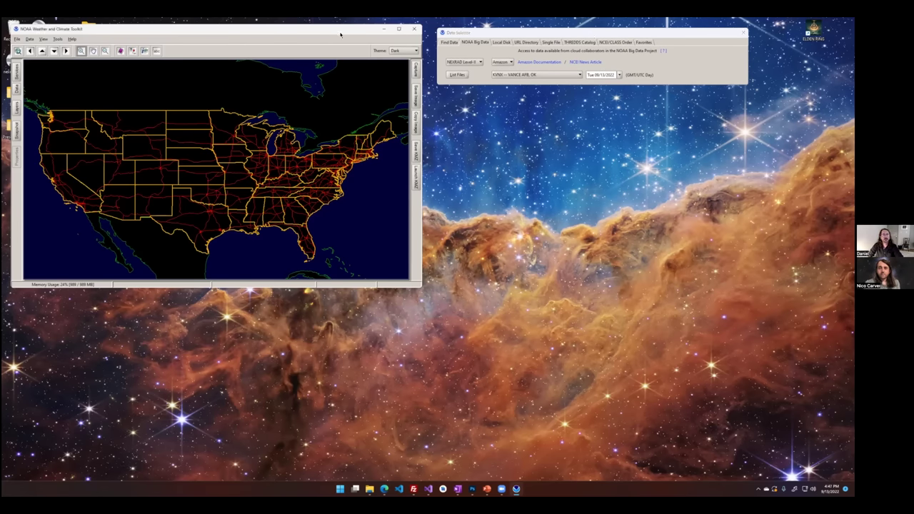
drag(340, 34, 338, 46)
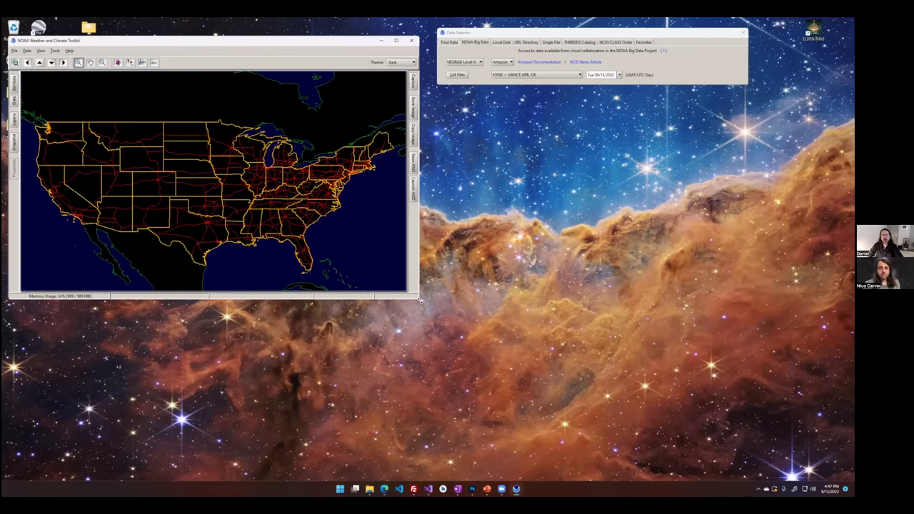
drag(420, 300, 501, 462)
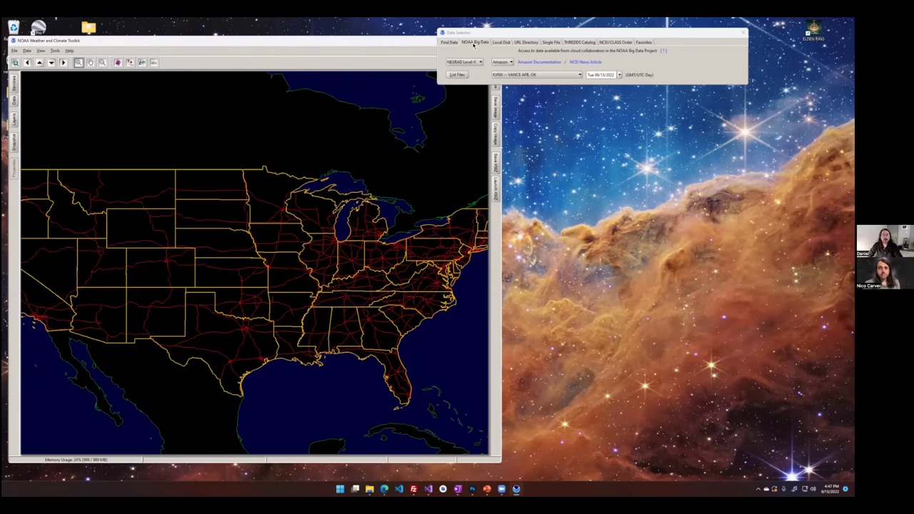
click(450, 43)
click(475, 42)
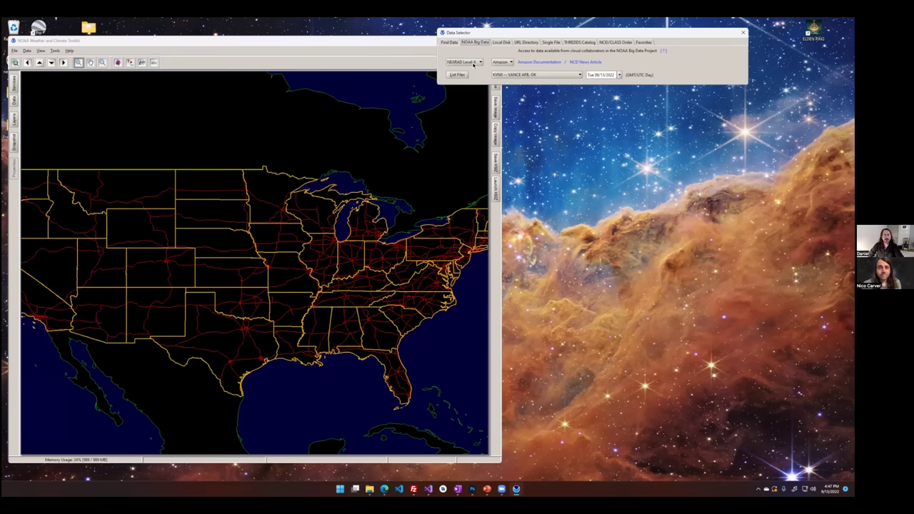
Choose radar station KENX – Albany, NY from the station list.
click(536, 74)
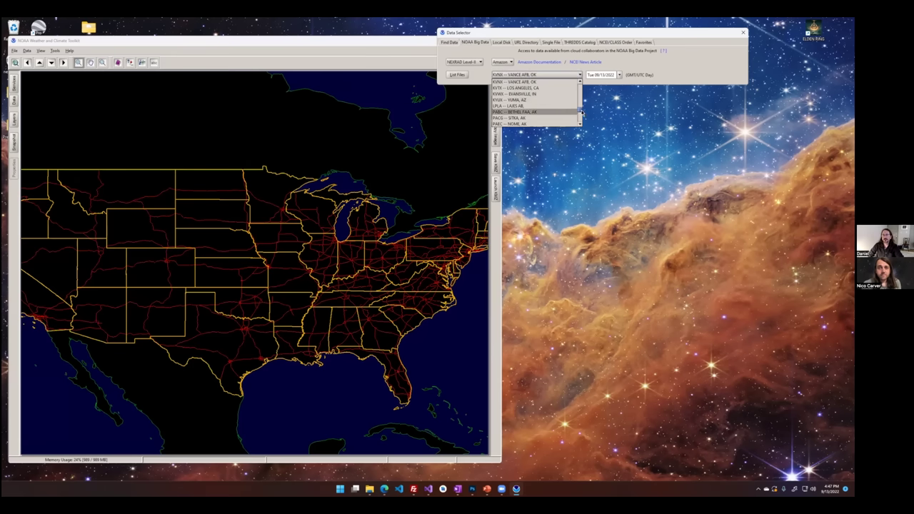
drag(581, 113, 581, 90)
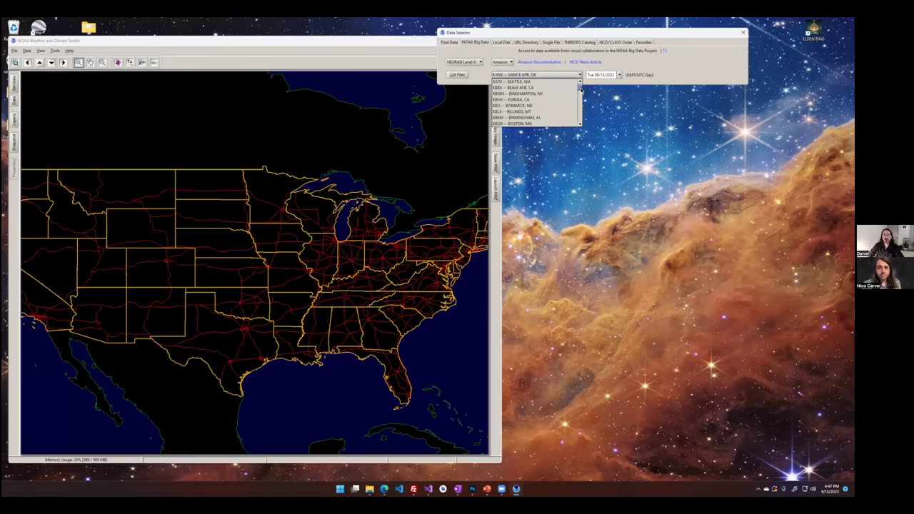
scroll(534, 114, up, 3)
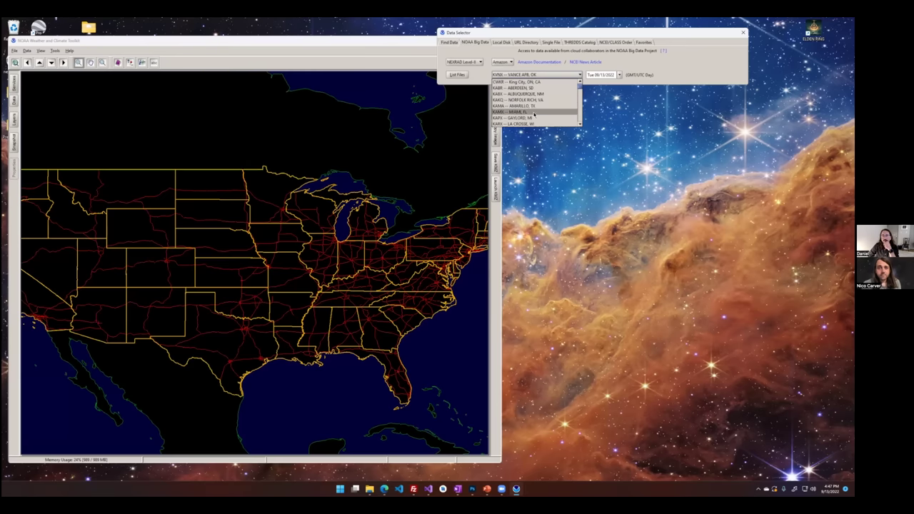
scroll(537, 111, down, 1)
scroll(540, 110, up, 1)
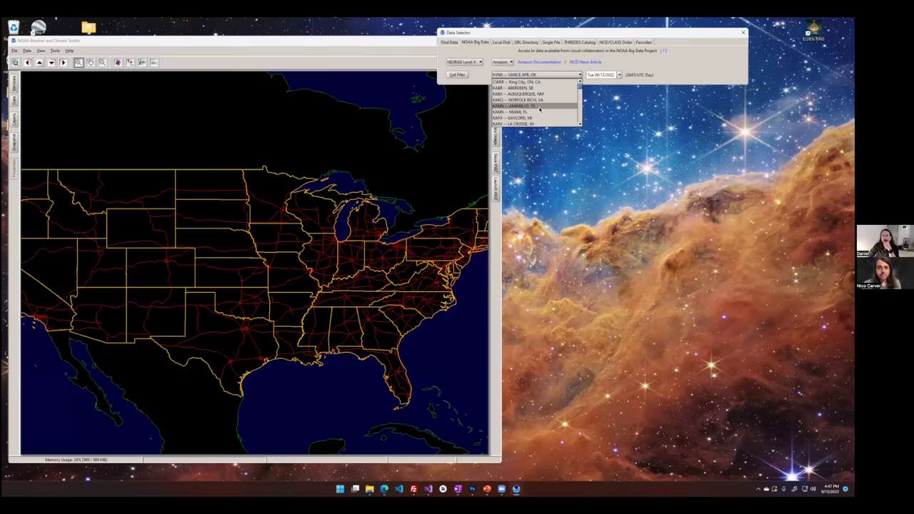
scroll(543, 109, down, 6)
scroll(550, 107, down, 5)
scroll(551, 107, down, 2)
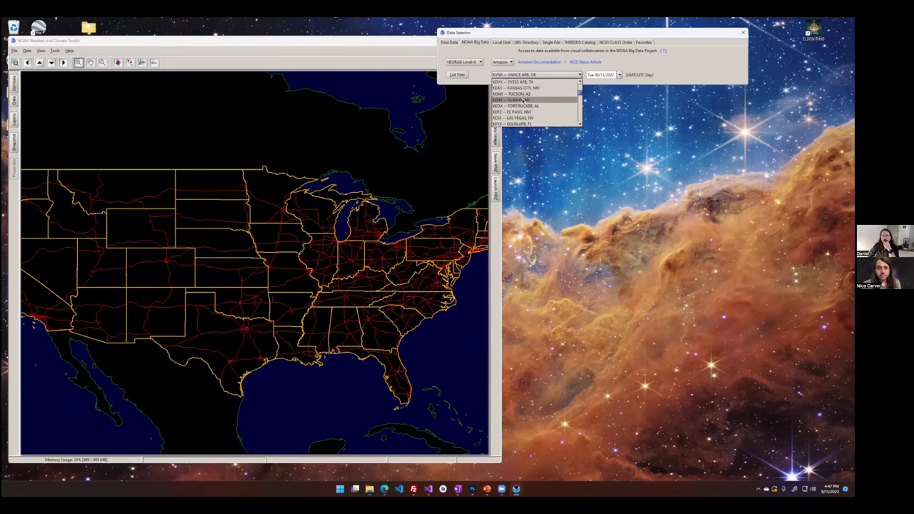
click(525, 100)
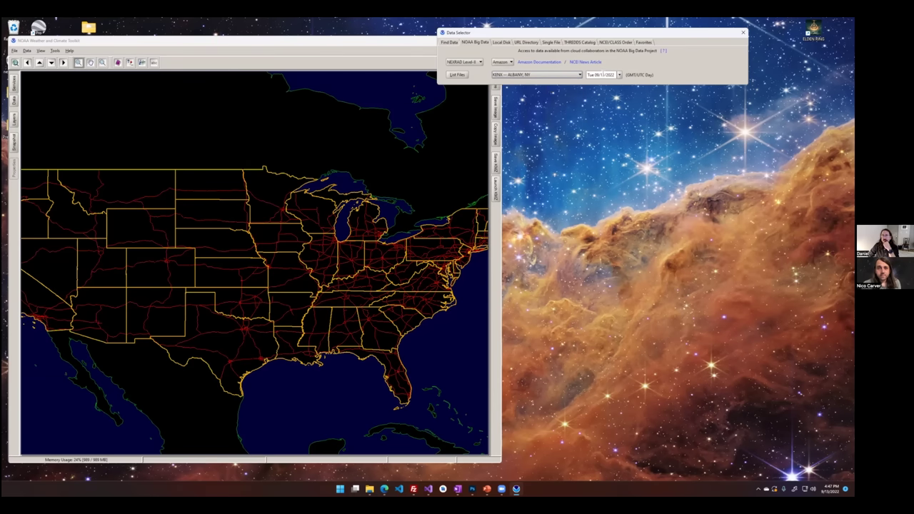
Keep the date at 09/13/2022 and list that day's Level-II files.
click(620, 75)
click(616, 117)
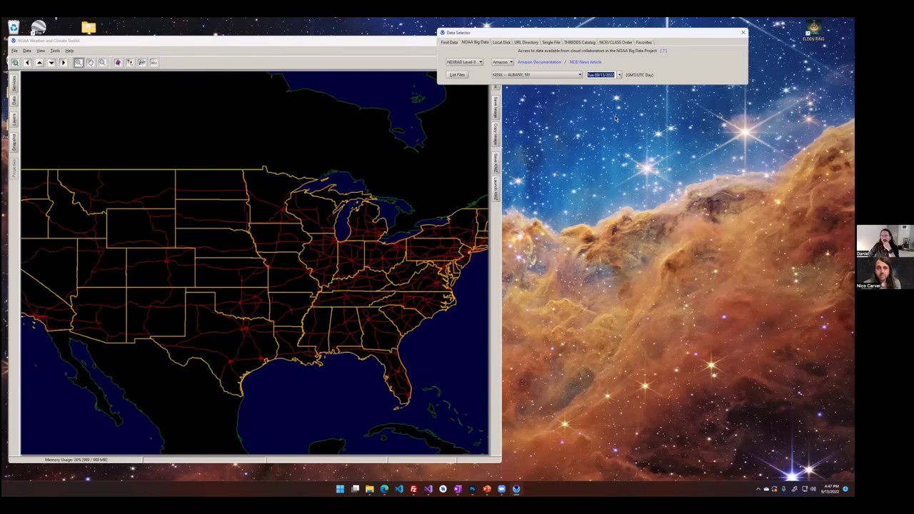
click(455, 74)
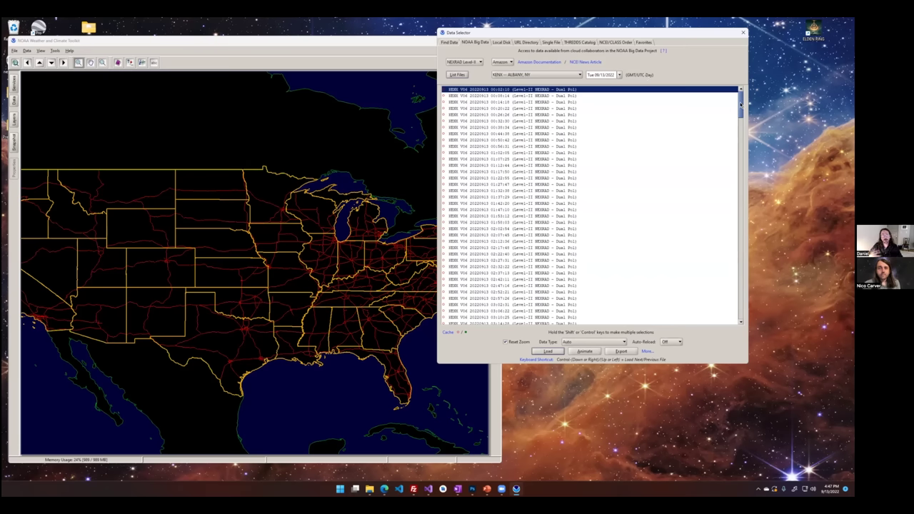
Load the final 23:41:38 KENX scan from the bottom of the file list onto the map.
drag(740, 105, 740, 314)
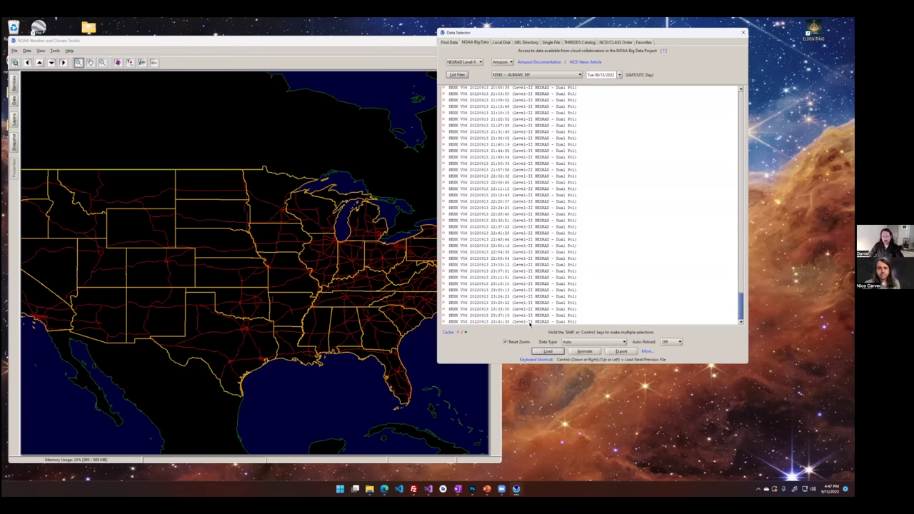
drag(740, 311, 758, 100)
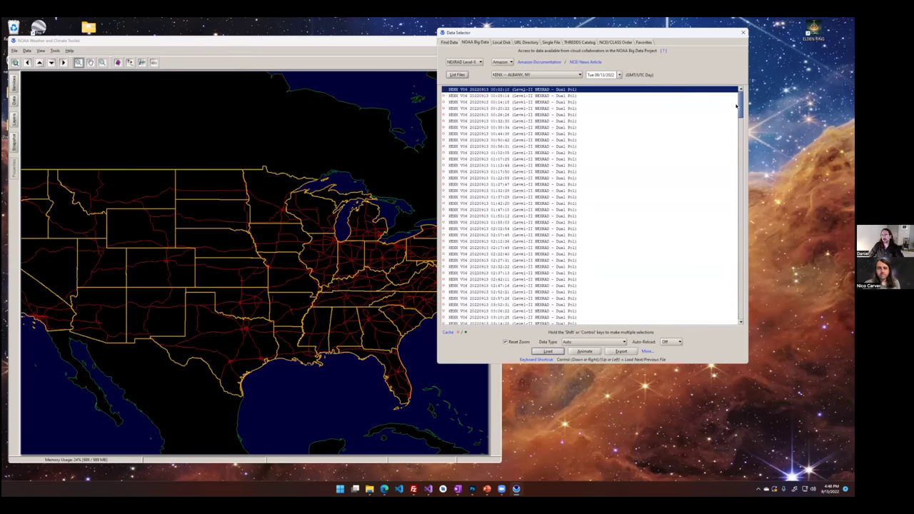
drag(741, 100, 693, 350)
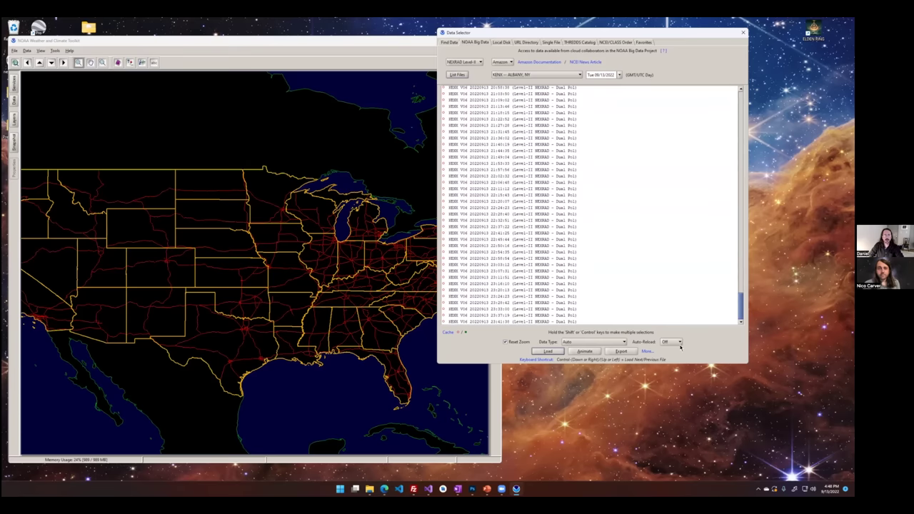
double_click(543, 322)
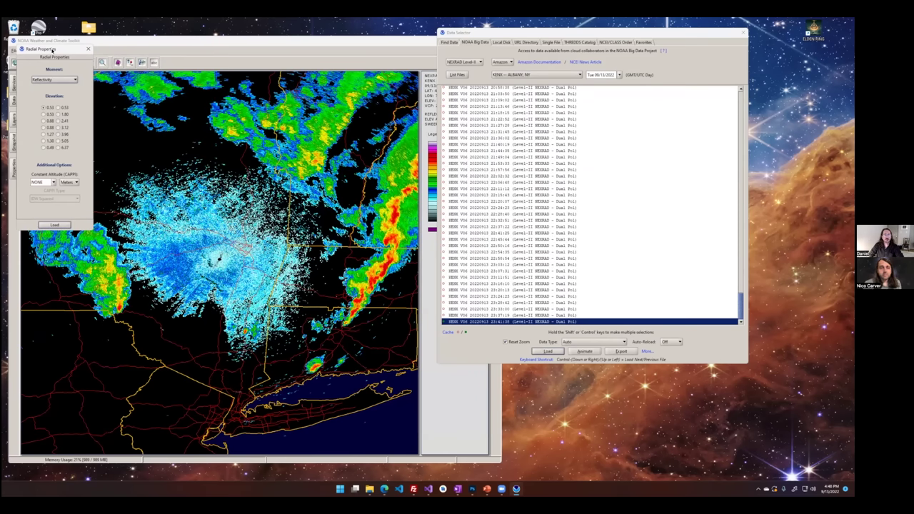
Move Radial Properties off the map, then pan and zoom out over New England's storm line.
drag(52, 50, 666, 253)
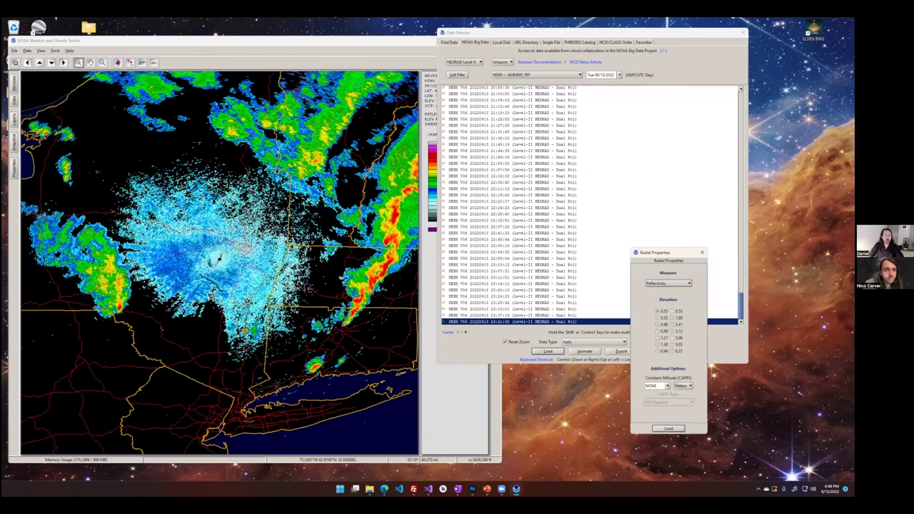
drag(370, 288, 309, 291)
scroll(309, 292, down, 4)
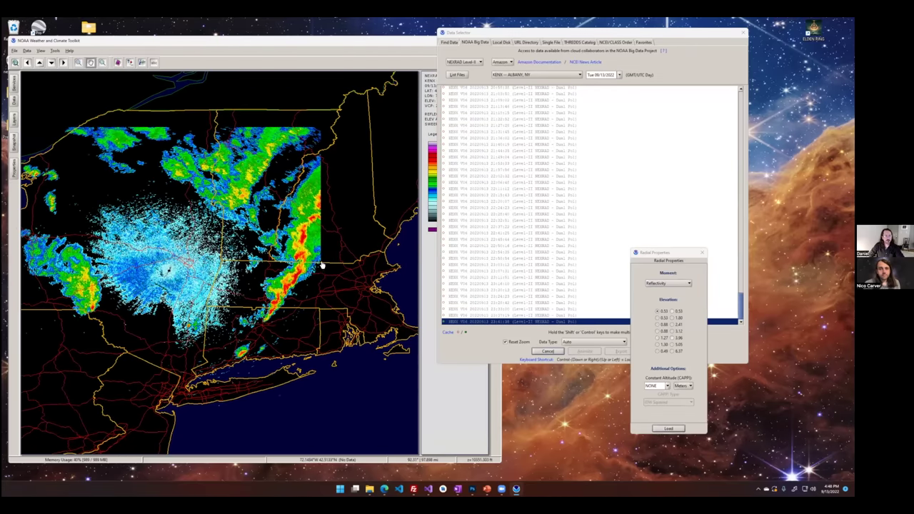
scroll(307, 268, down, 1)
drag(281, 288, 231, 302)
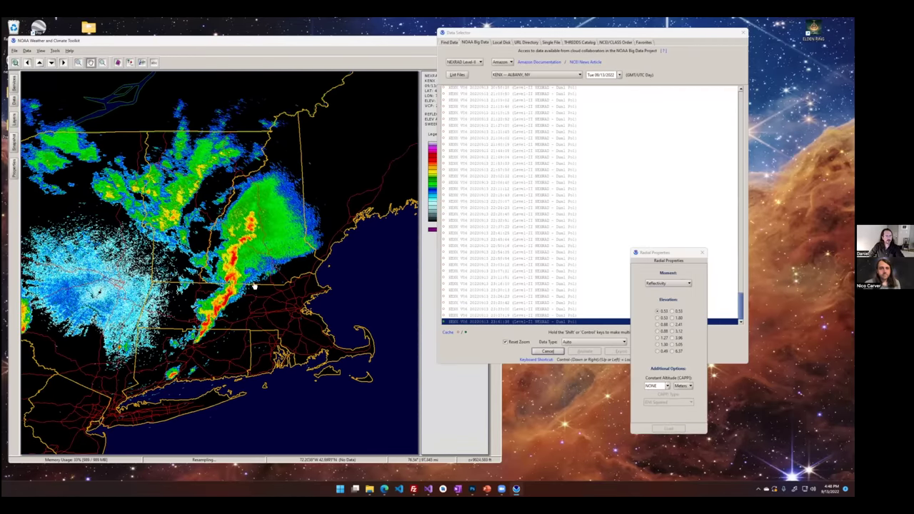
drag(689, 256, 676, 257)
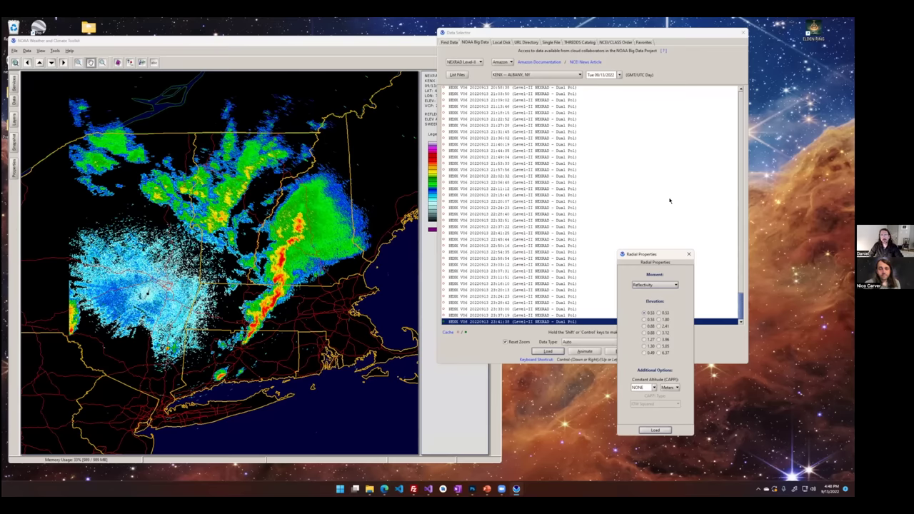
drag(339, 45, 357, 44)
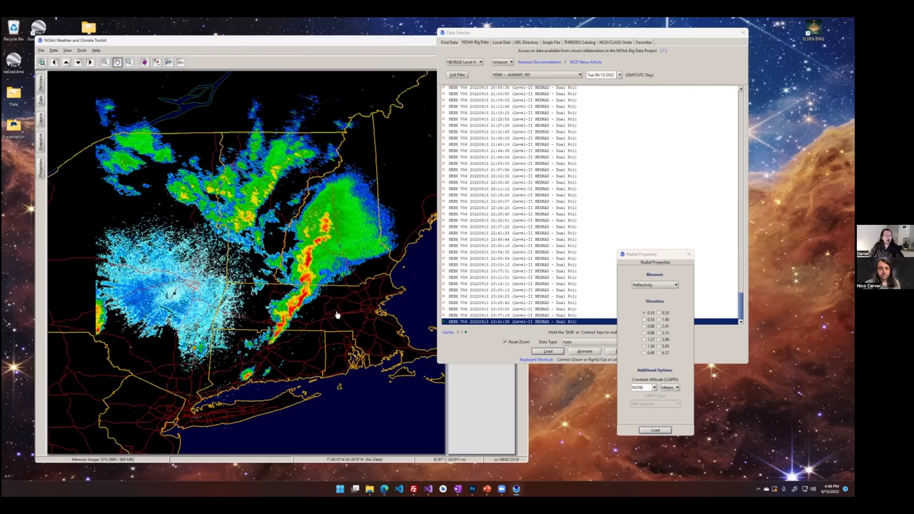
Bring Edge forward and switch from the Astrospheric tab to the NOMADS page.
click(386, 489)
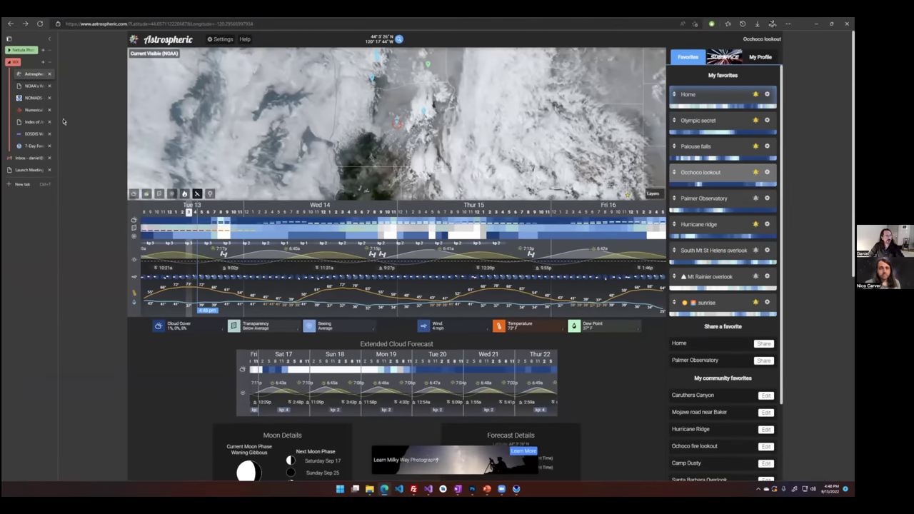
click(33, 99)
scroll(326, 224, up, 6)
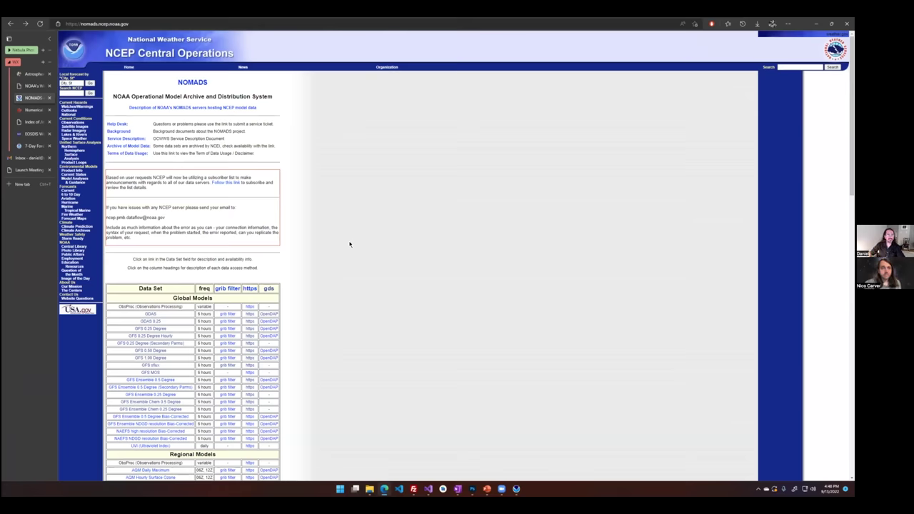
Scroll through the Global, Regional, Climate and Ocean model tables and back up.
scroll(134, 304, down, 1)
scroll(135, 304, down, 3)
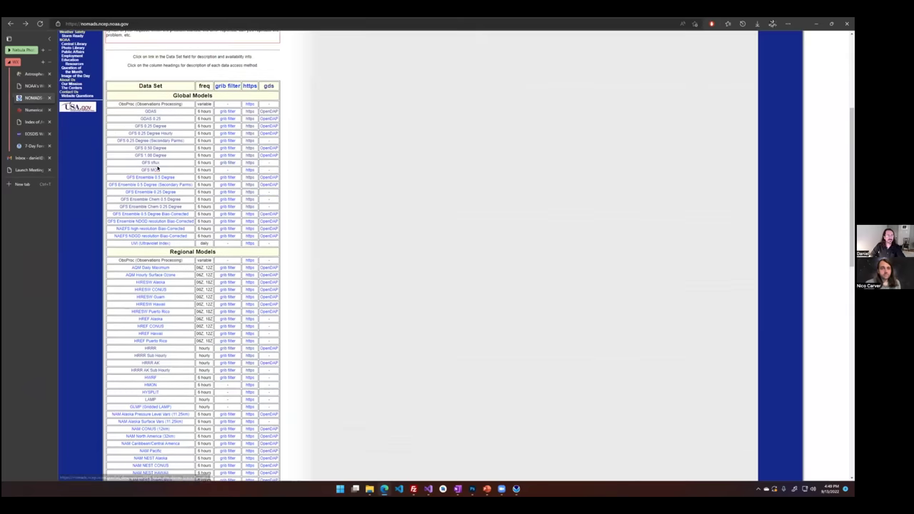
scroll(166, 274, down, 3)
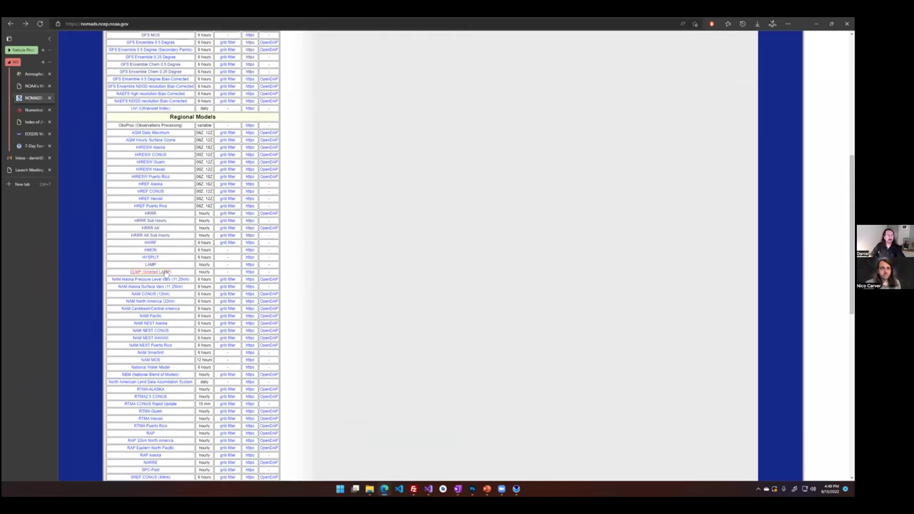
scroll(166, 275, down, 1)
scroll(165, 275, down, 1)
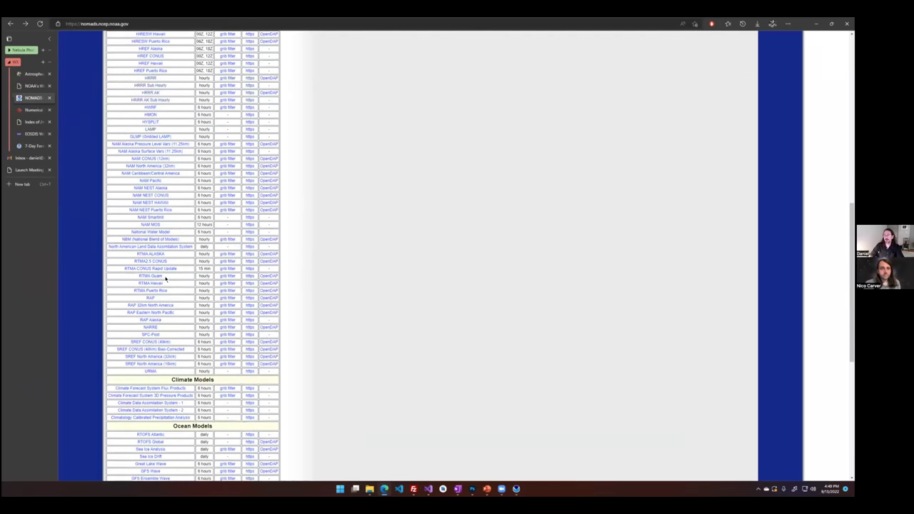
scroll(166, 279, down, 1)
scroll(166, 279, down, 1)
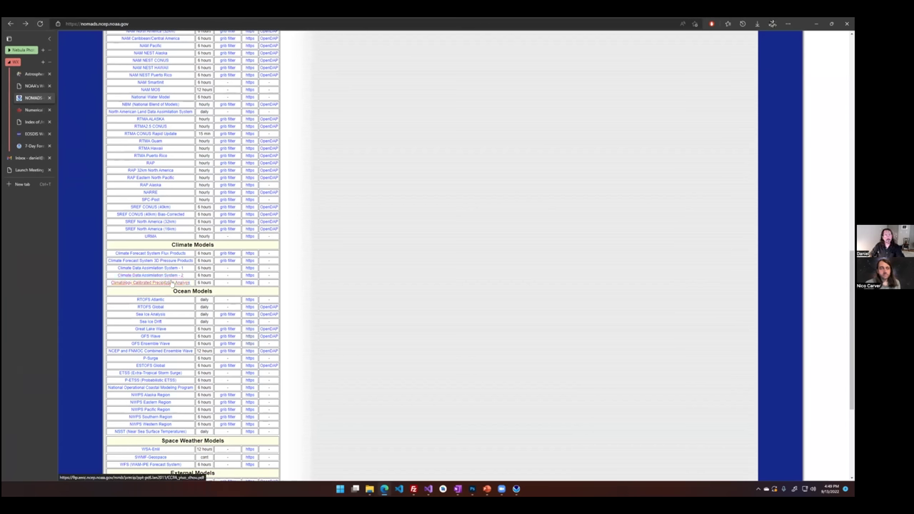
scroll(312, 302, down, 2)
scroll(312, 303, up, 10)
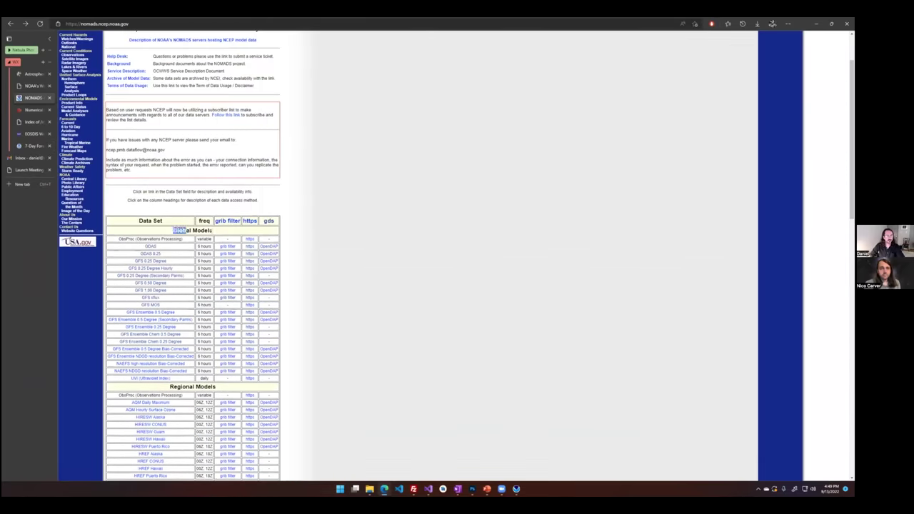
Highlight the Global Models heading in the NOMADS data set table.
drag(177, 230, 221, 220)
scroll(353, 260, down, 1)
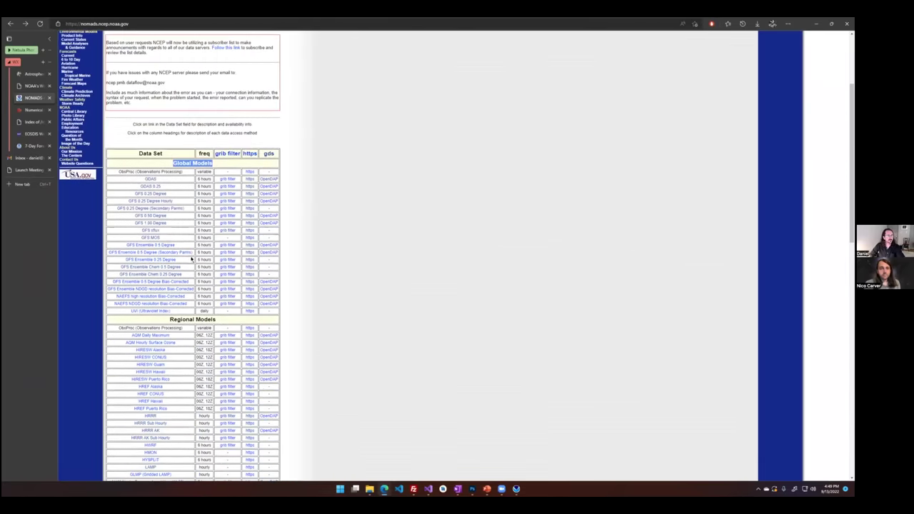
click(146, 193)
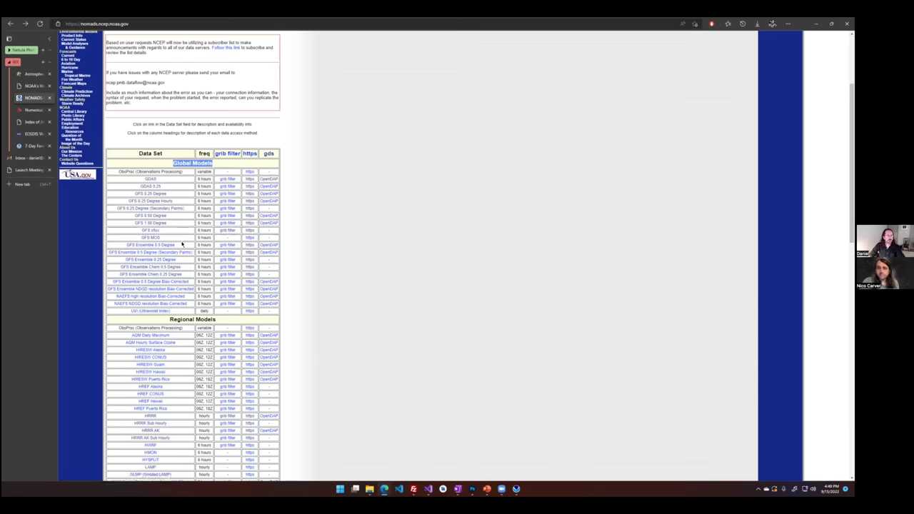
scroll(353, 266, down, 2)
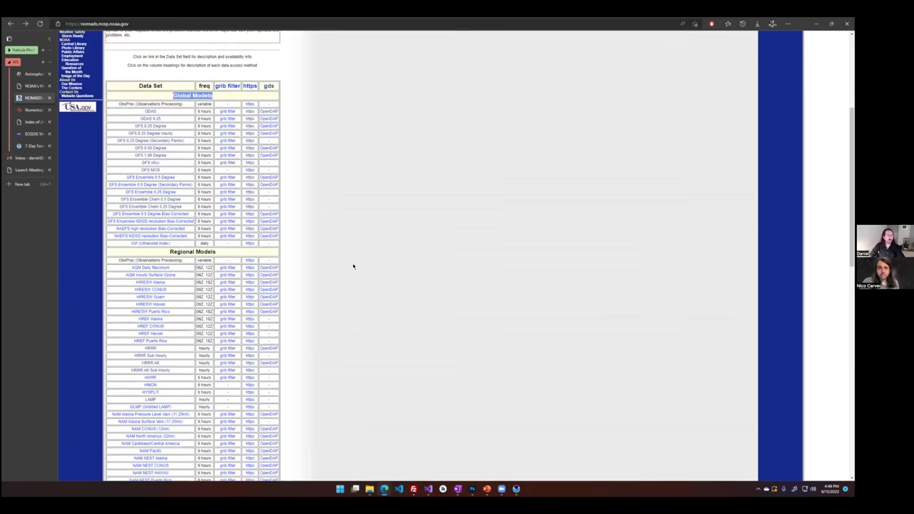